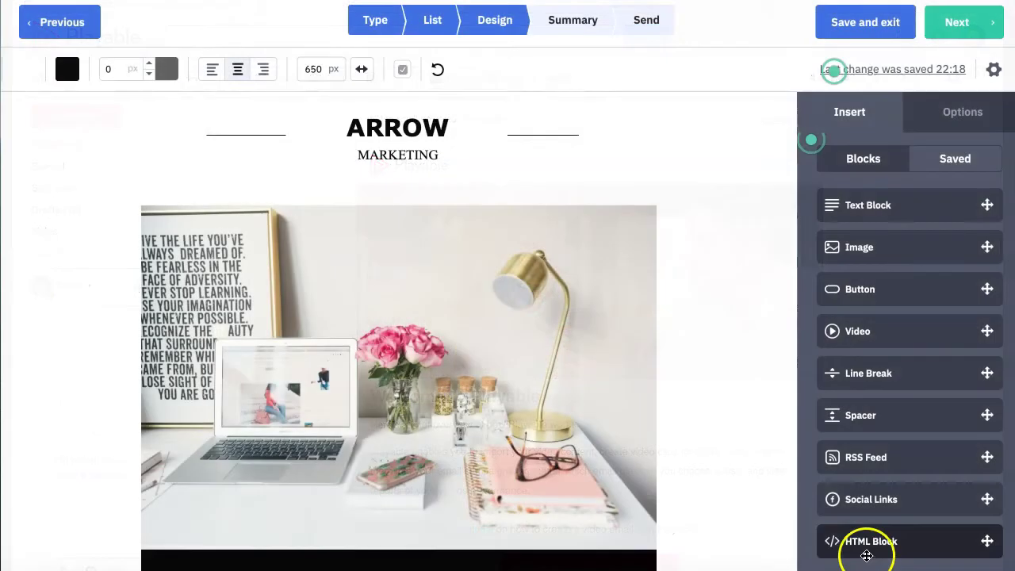
Step: Insert an HTML block between the Arrow Marketing header and the desk photo in the email design
{"action": "left_click_drag", "start_coordinate": [861, 544], "coordinate": [340, 197]}
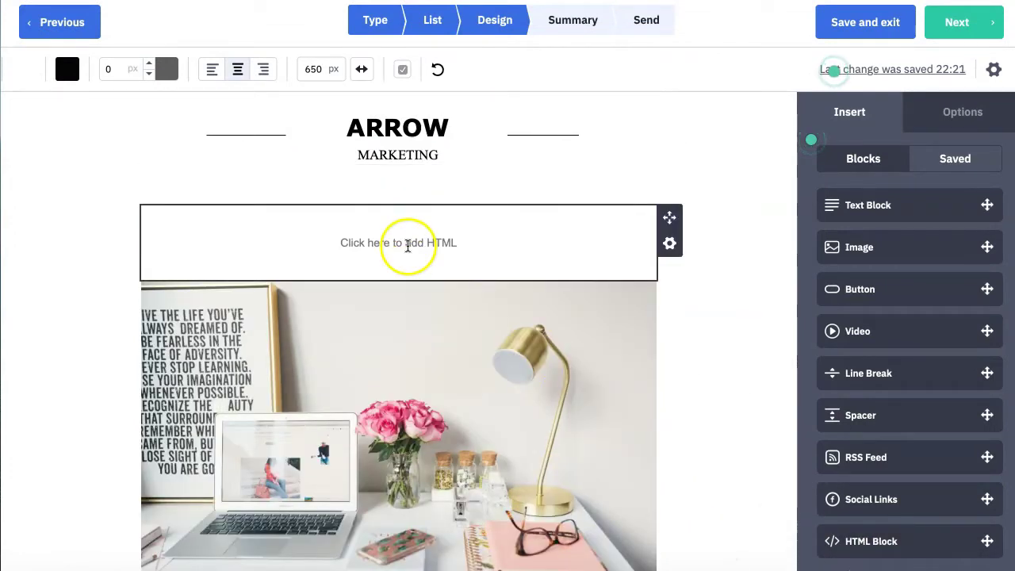
Step: Switch to the Playable website and open its free trial
{"action": "left_click", "coordinate": [233, 101]}
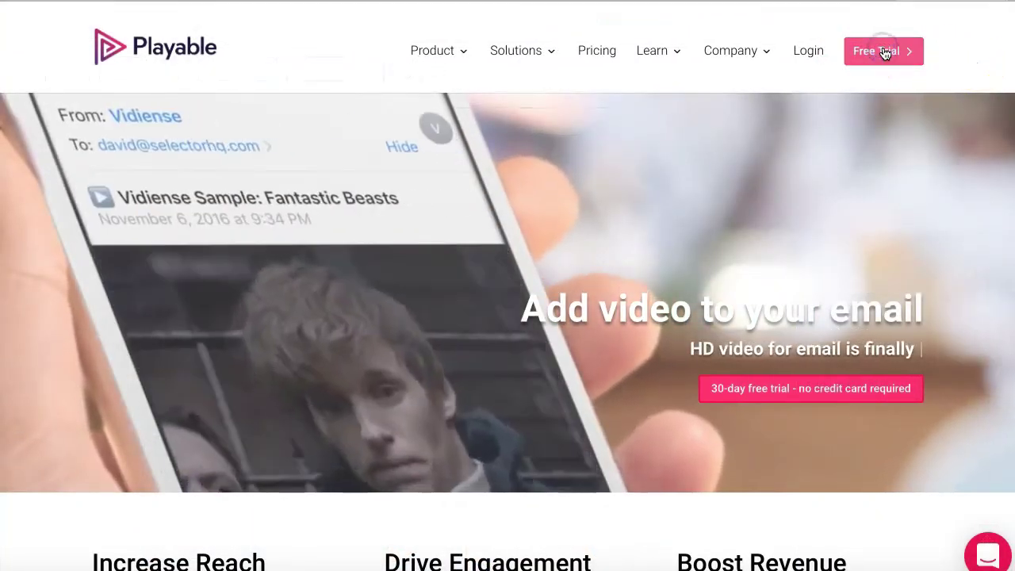
{"action": "left_click", "coordinate": [886, 53]}
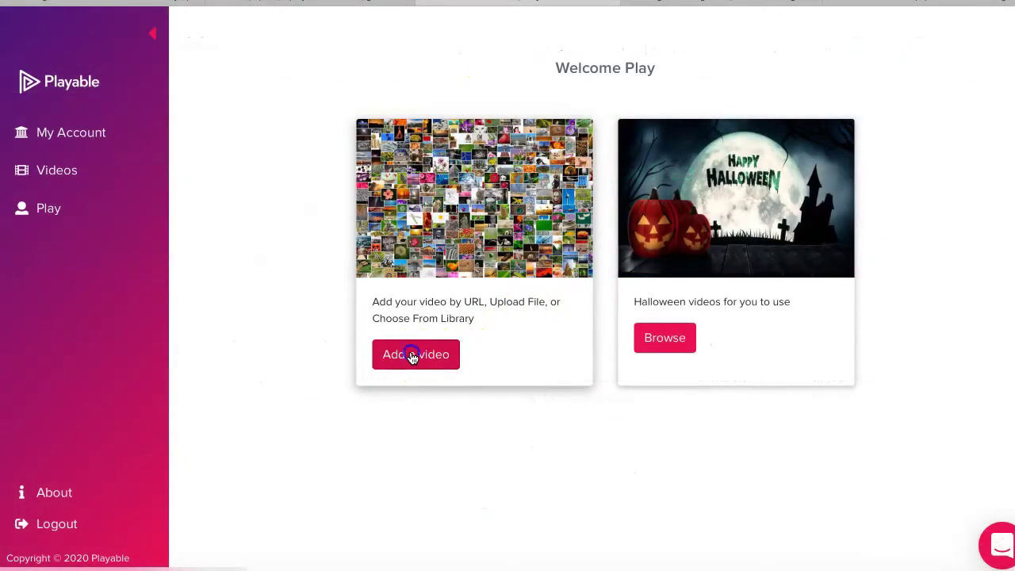
Step: Add a new video titled "Playable Tutorial" with an output width of 600 px
{"action": "left_click", "coordinate": [413, 357]}
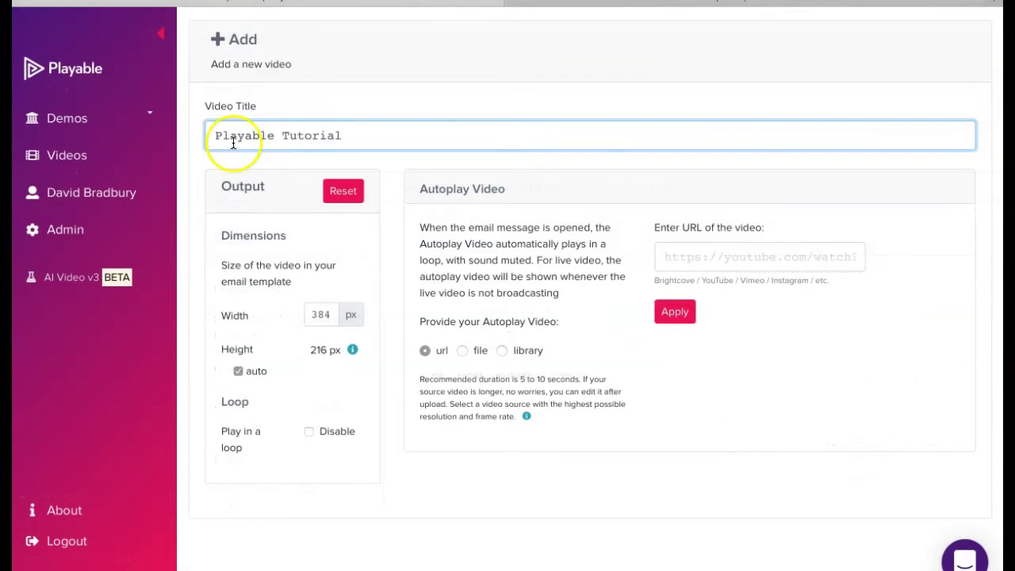
{"action": "double_click", "coordinate": [316, 314]}
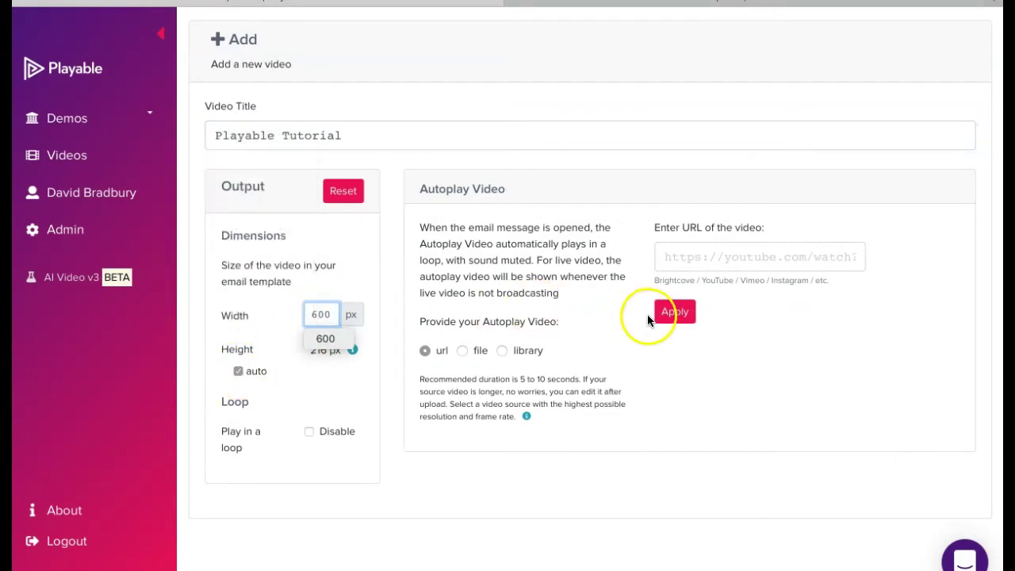
Step: Upload "video email powered by Playable.mp4" from the Demo Material folder as the source video
{"action": "left_click", "coordinate": [69, 24]}
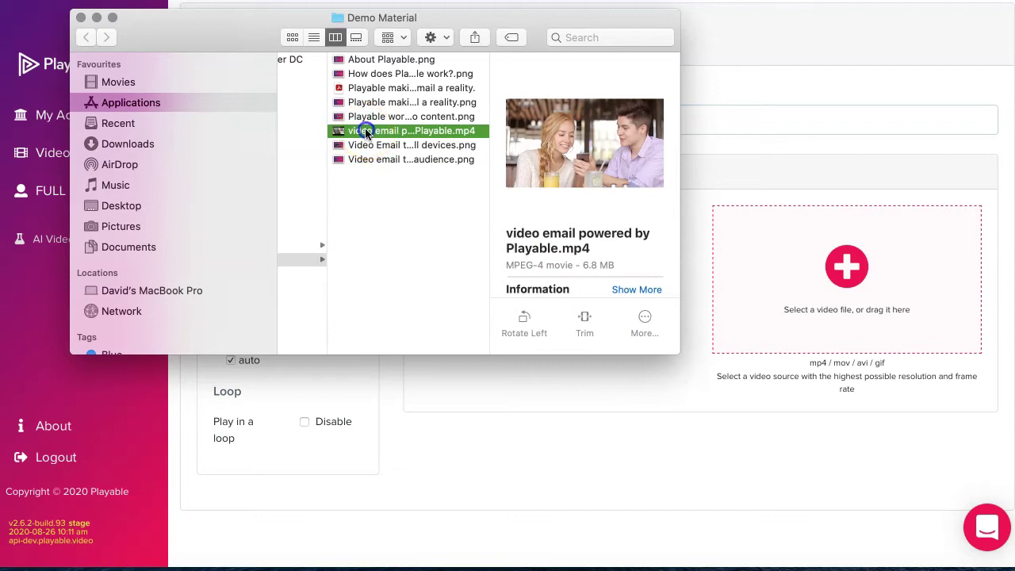
{"action": "left_click_drag", "start_coordinate": [365, 133], "coordinate": [738, 268]}
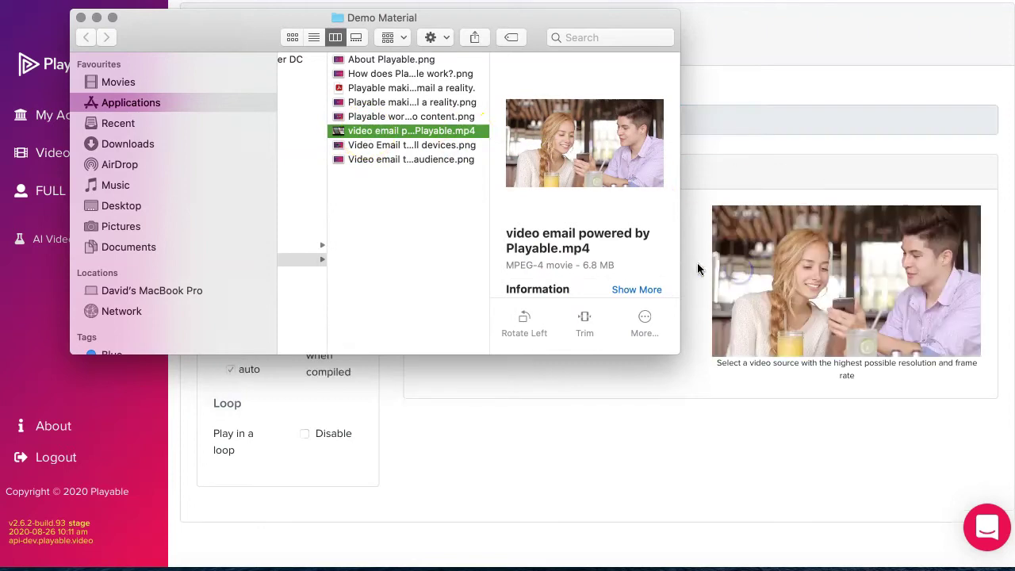
{"action": "left_click", "coordinate": [80, 17]}
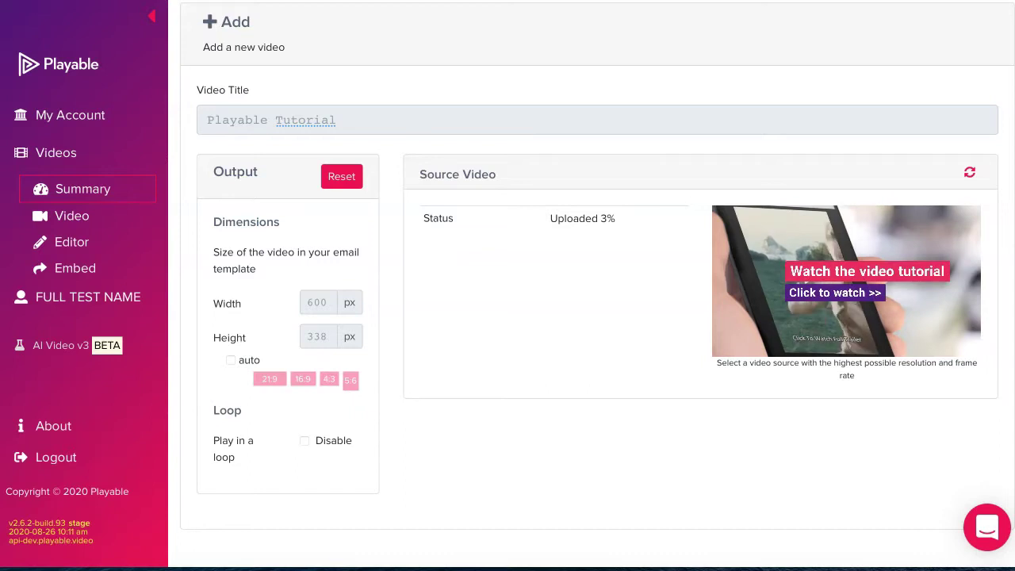
{"action": "left_click", "coordinate": [563, 146]}
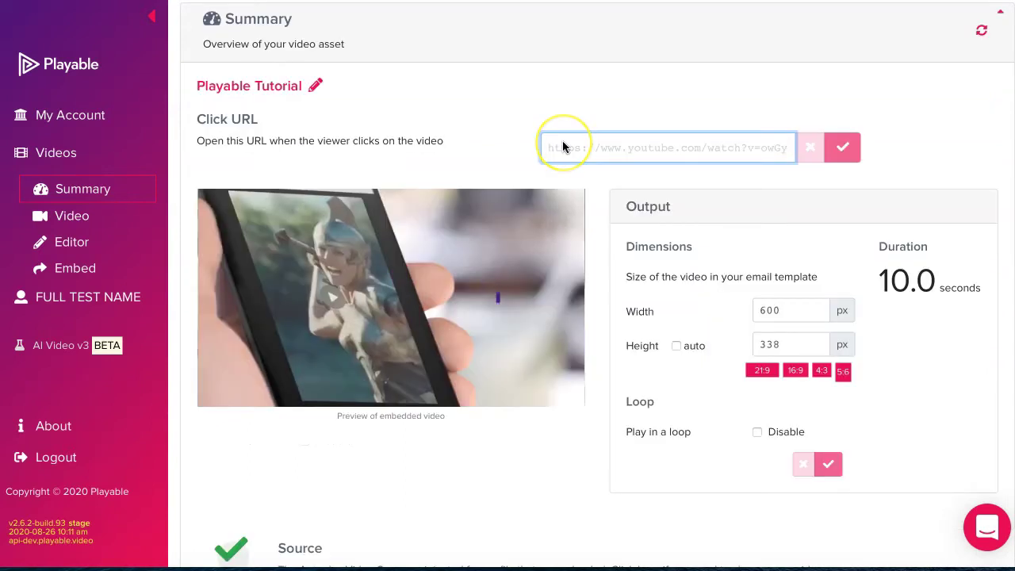
{"action": "type", "text": "https://playable.video"}
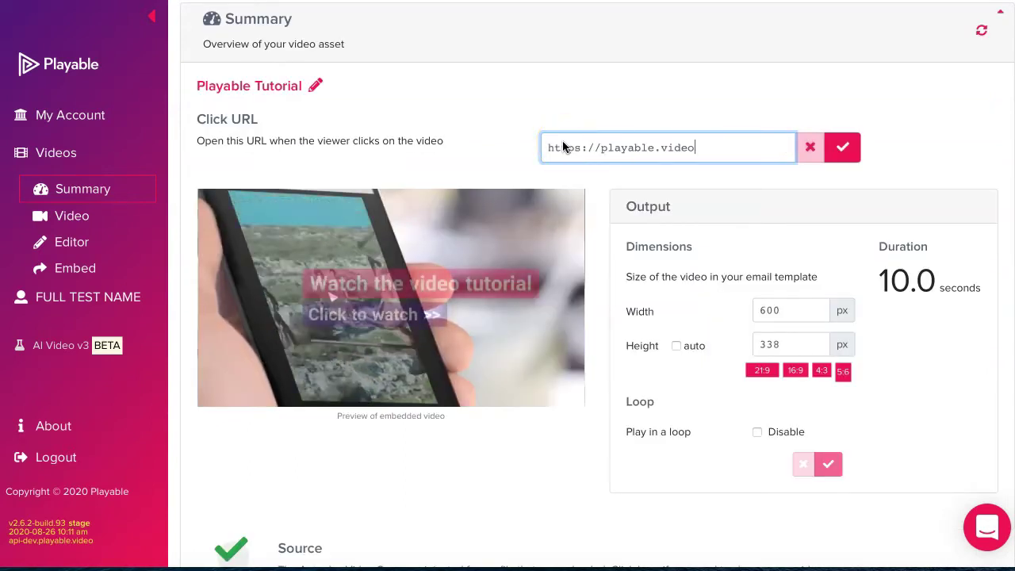
{"action": "left_click", "coordinate": [844, 153]}
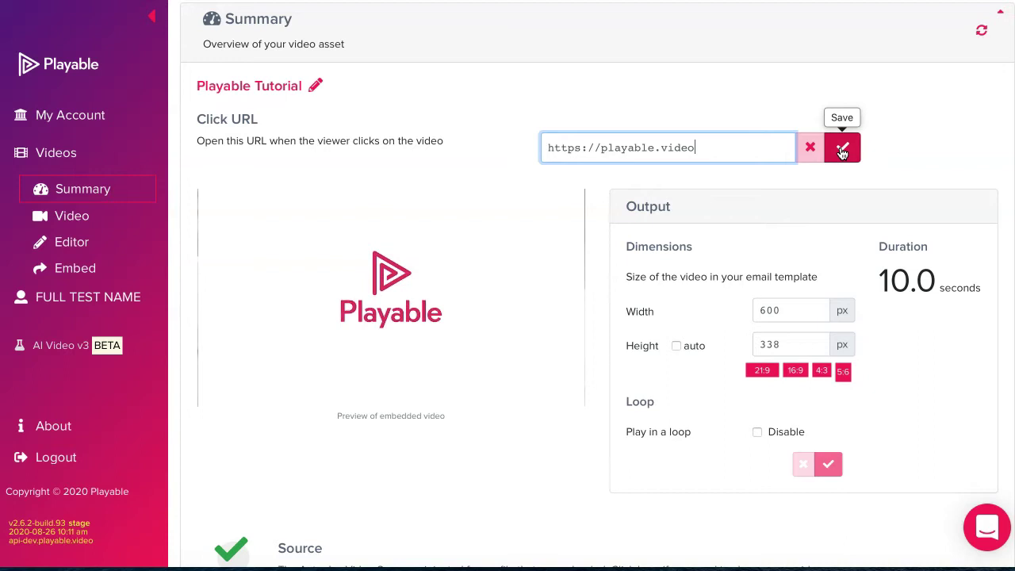
{"action": "left_click", "coordinate": [842, 152]}
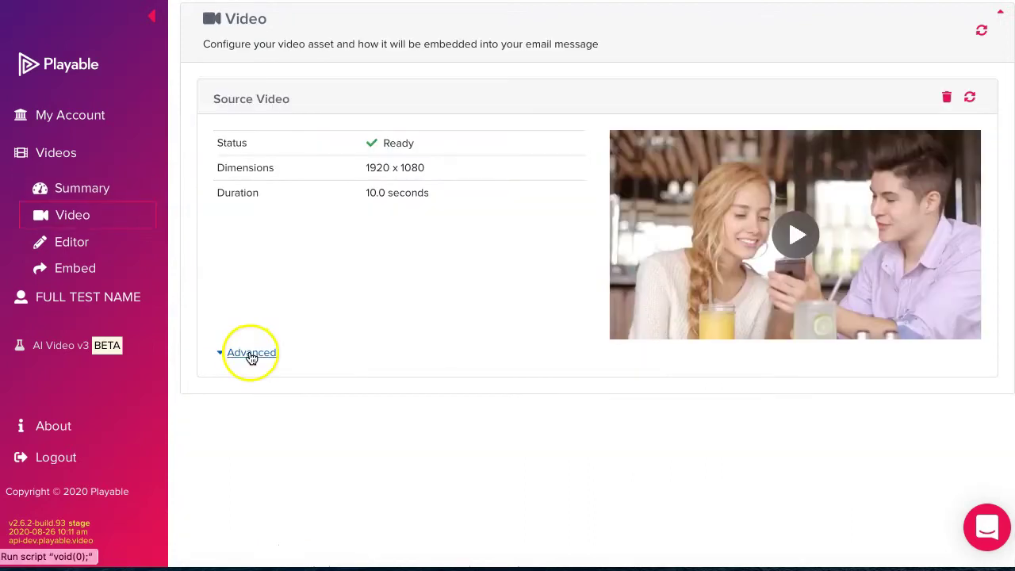
Step: In the source video's advanced settings, capture the frame at 0:03 as the Alt Image
{"action": "left_click", "coordinate": [251, 355]}
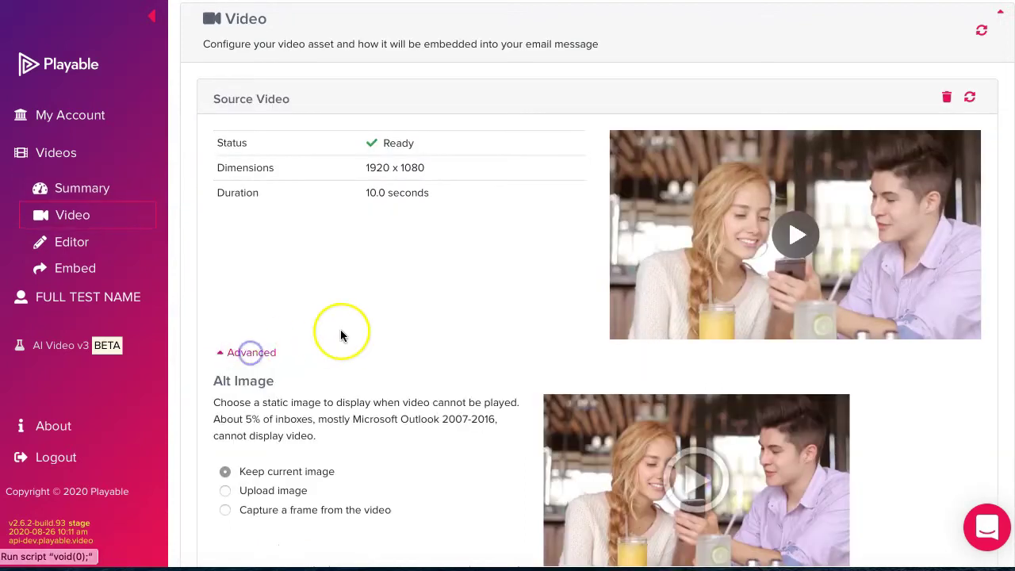
{"action": "scroll", "coordinate": [340, 329], "scroll_direction": "down", "scroll_amount": 3}
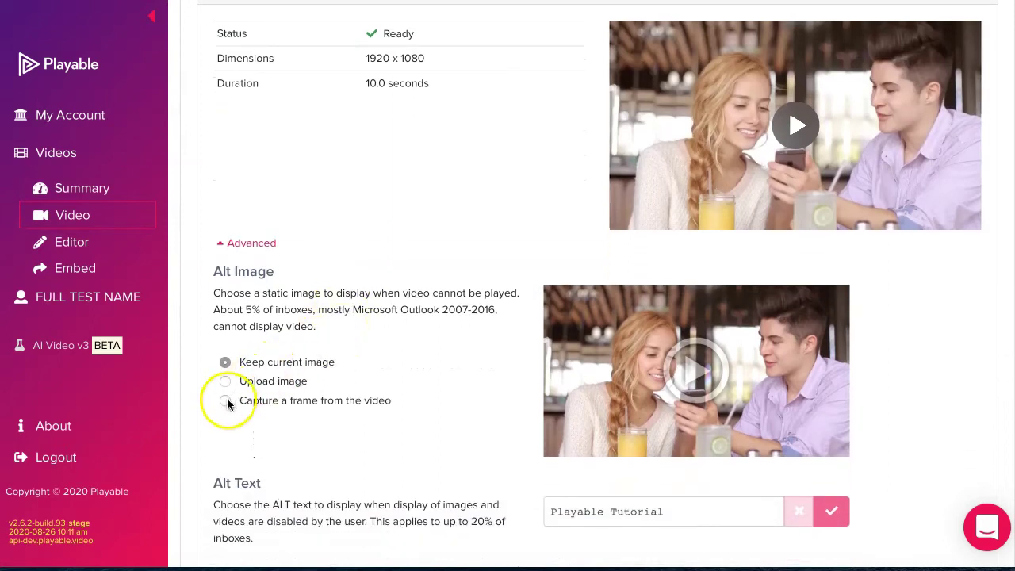
{"action": "left_click", "coordinate": [226, 401]}
{"action": "left_click", "coordinate": [789, 145]}
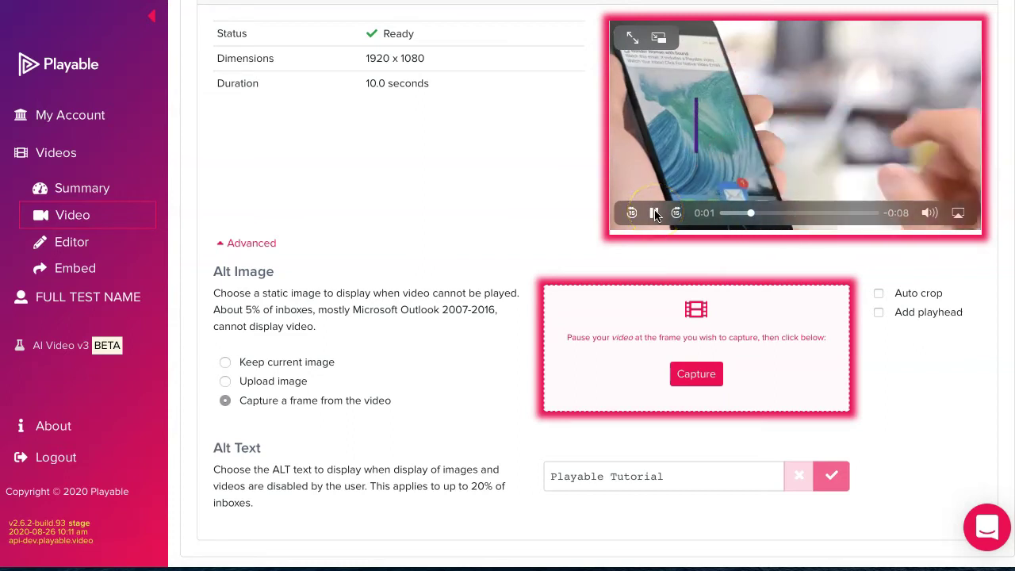
{"action": "left_click", "coordinate": [655, 213]}
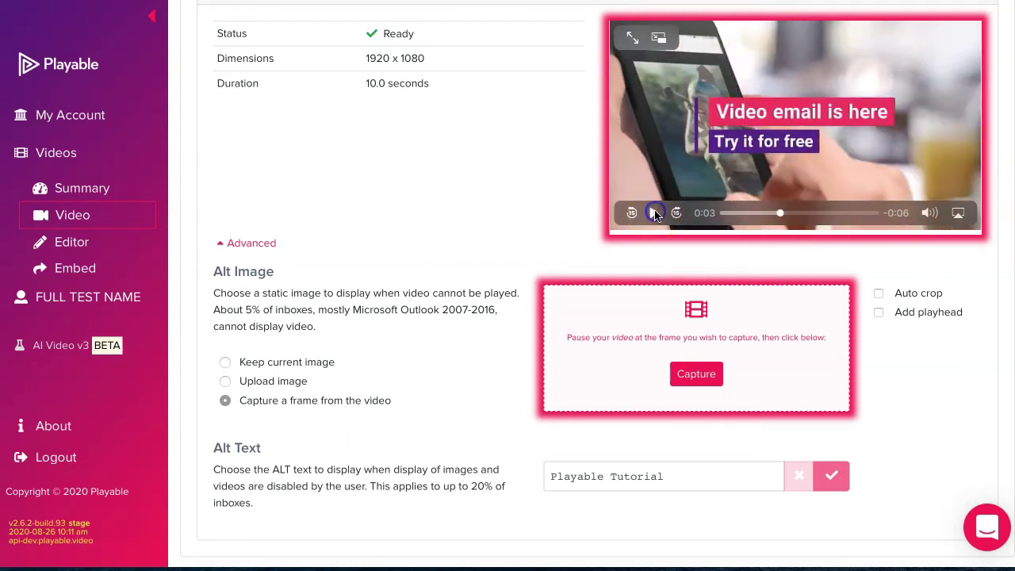
{"action": "left_click", "coordinate": [694, 376]}
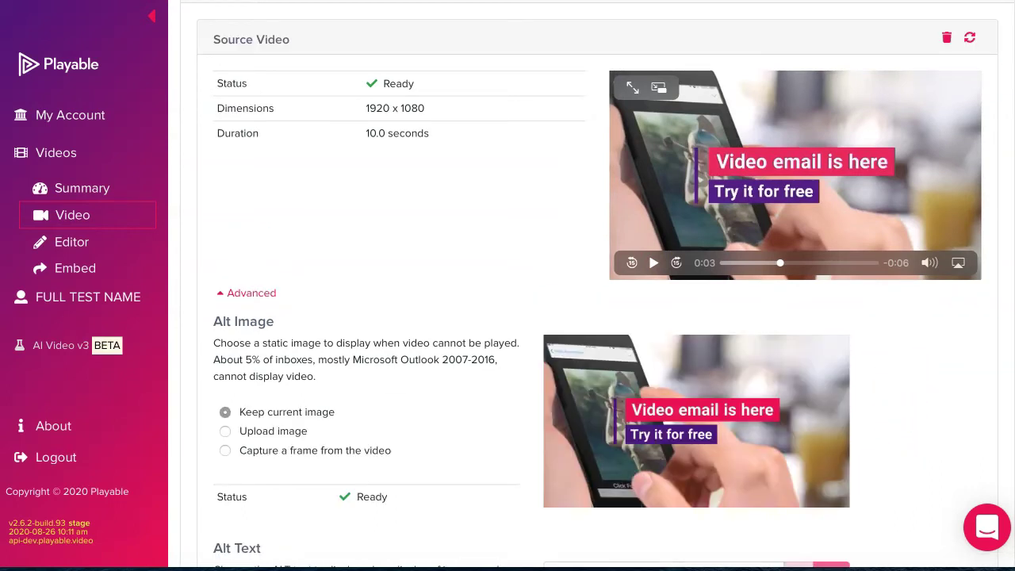
Step: In the video editor, trim a little off the end of the timeline and continue to the overlay settings
{"action": "left_click", "coordinate": [79, 247]}
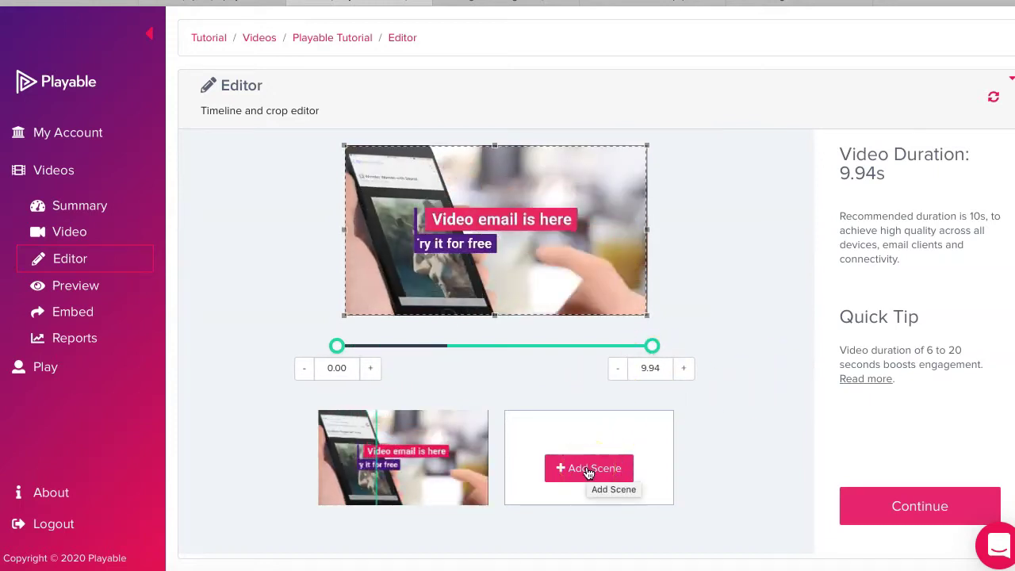
{"action": "left_click_drag", "start_coordinate": [653, 346], "coordinate": [630, 346]}
{"action": "left_click", "coordinate": [906, 505]}
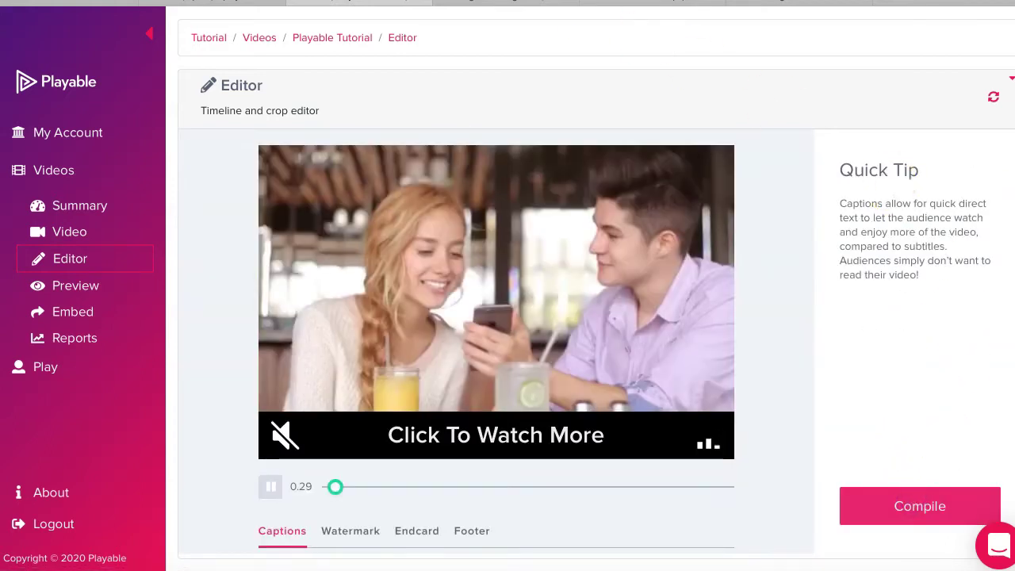
Step: Turn off the captions, the watermark and the endcard for the video
{"action": "scroll", "coordinate": [623, 159], "scroll_direction": "down", "scroll_amount": 3}
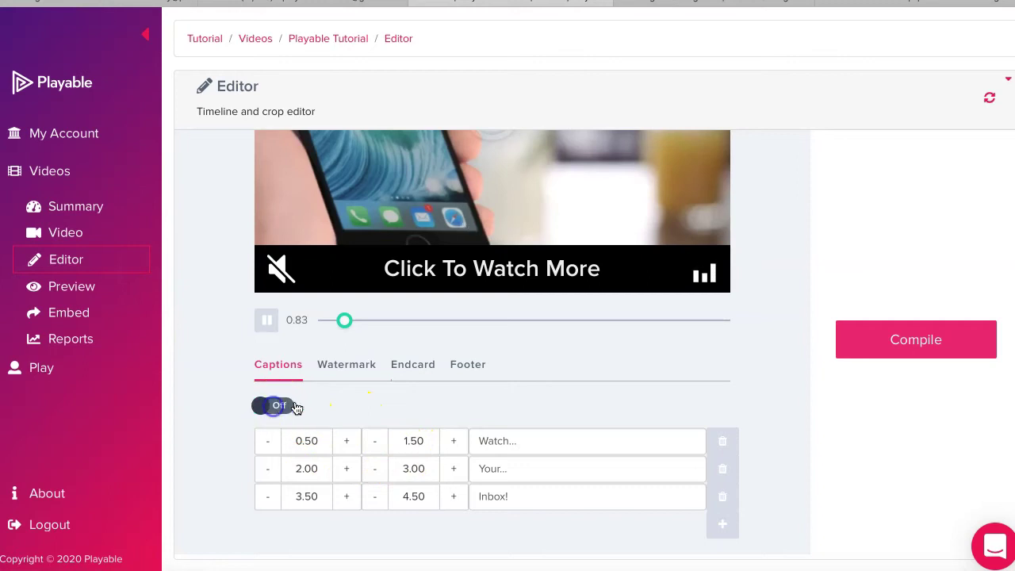
{"action": "left_click", "coordinate": [343, 368]}
{"action": "scroll", "coordinate": [508, 340], "scroll_direction": "up", "scroll_amount": 2}
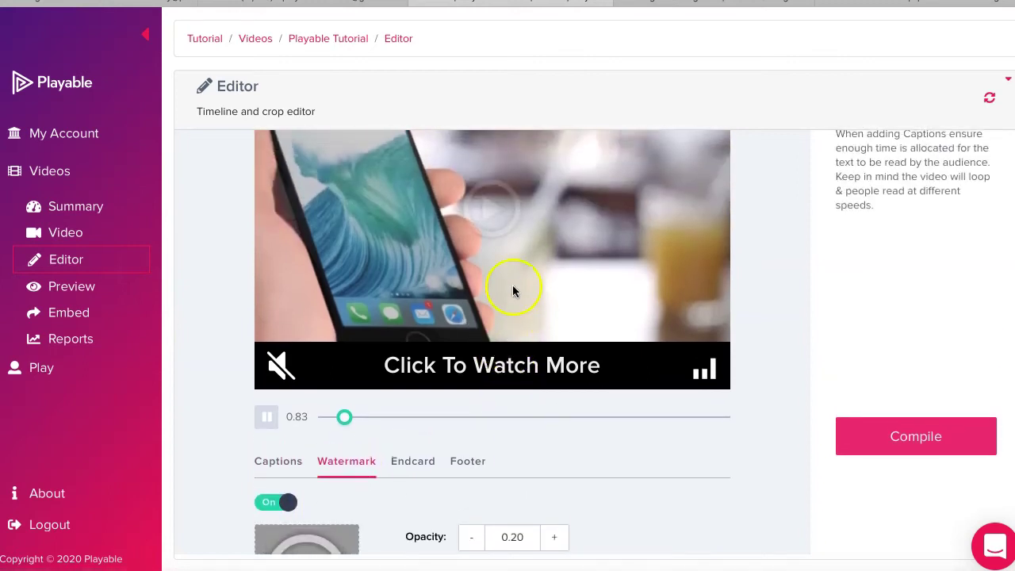
{"action": "scroll", "coordinate": [544, 396], "scroll_direction": "down", "scroll_amount": 1}
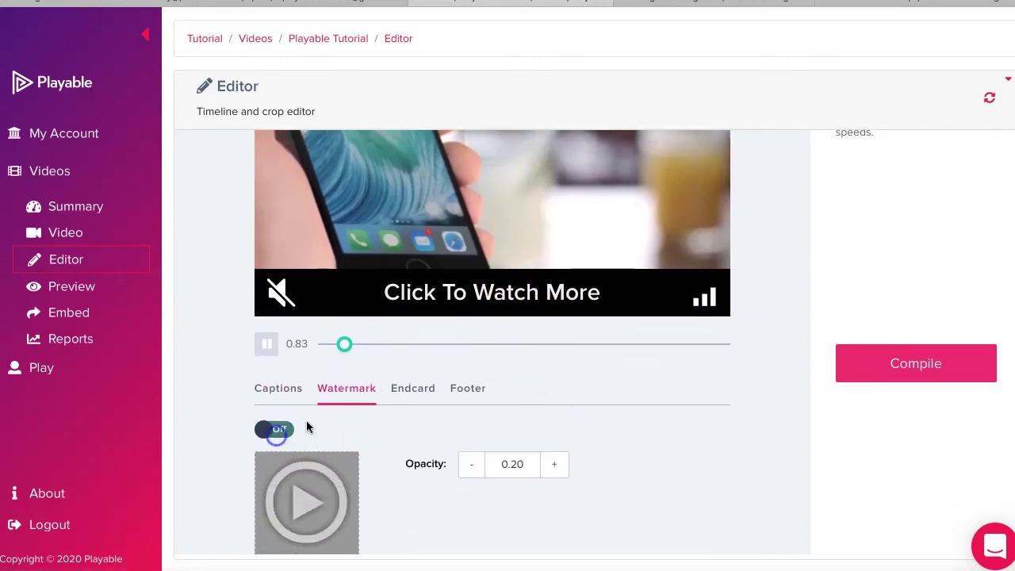
{"action": "left_click", "coordinate": [417, 384]}
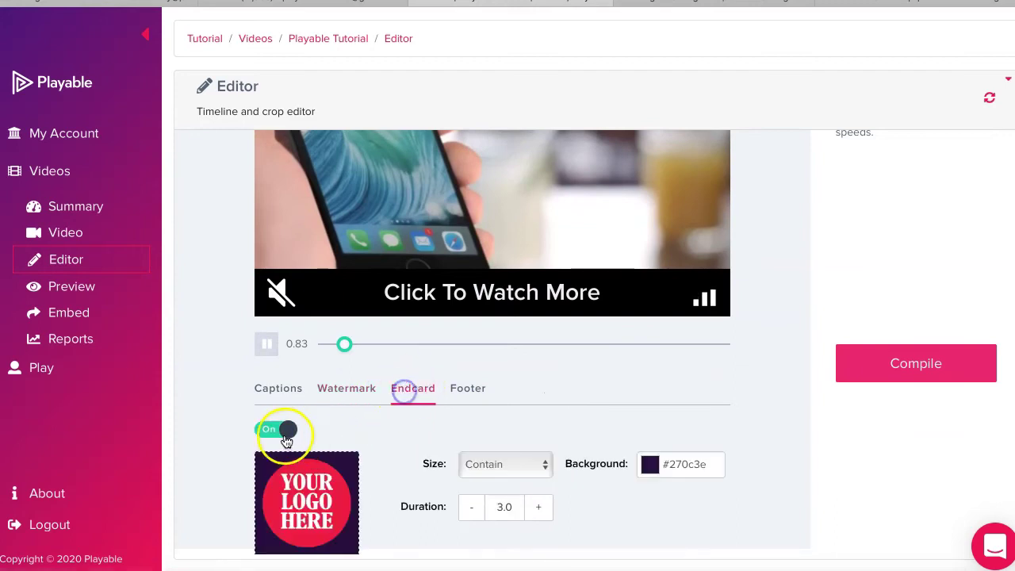
{"action": "left_click", "coordinate": [283, 428]}
Step: Review the "Click To Watch More" footer settings and compile the video with the footer enabled
{"action": "left_click", "coordinate": [467, 388]}
{"action": "left_click", "coordinate": [506, 341]}
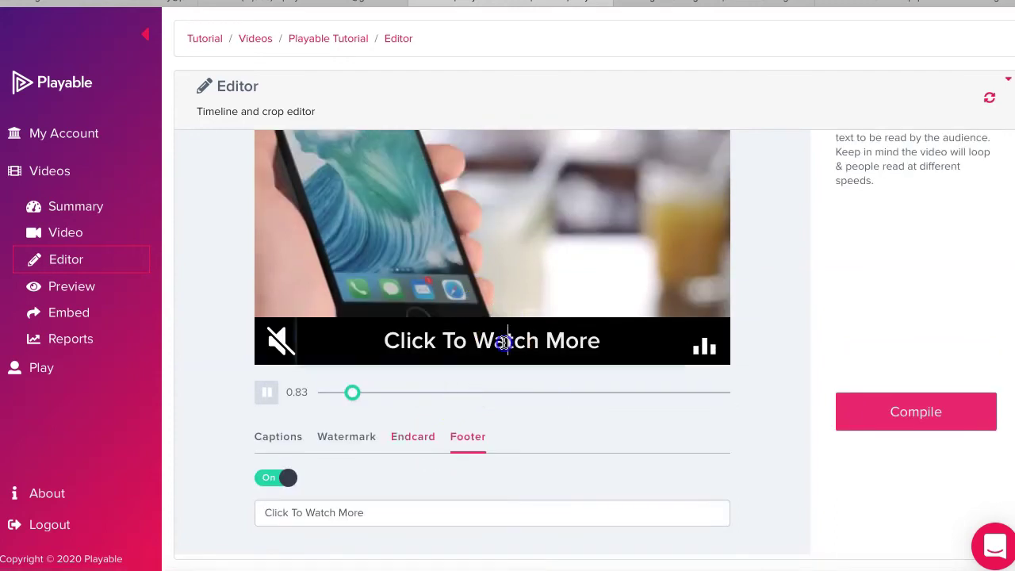
{"action": "left_click", "coordinate": [895, 412]}
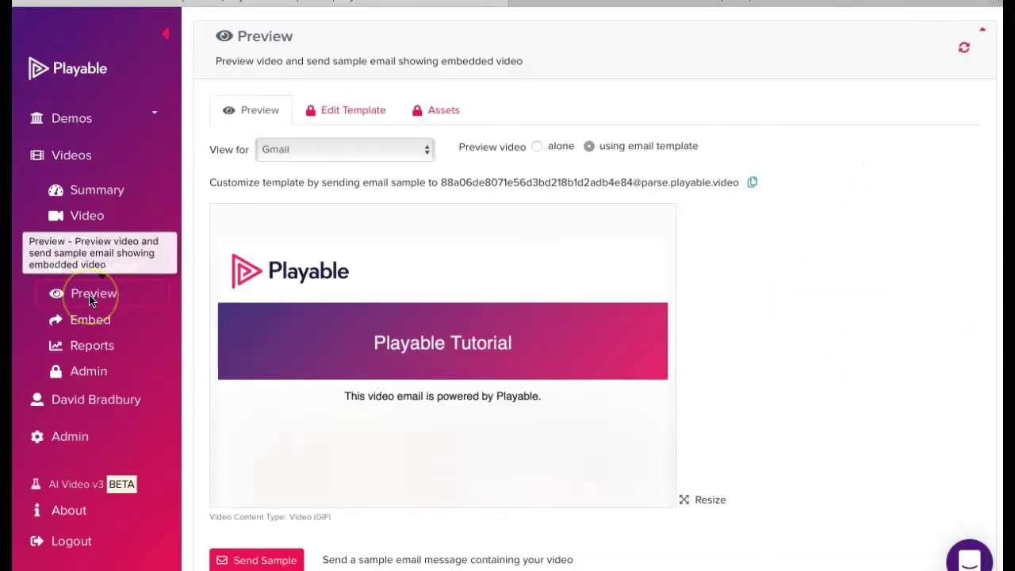
Step: Examine the email client choices in the preview and the sample email form, closing the form without sending
{"action": "left_click", "coordinate": [426, 149]}
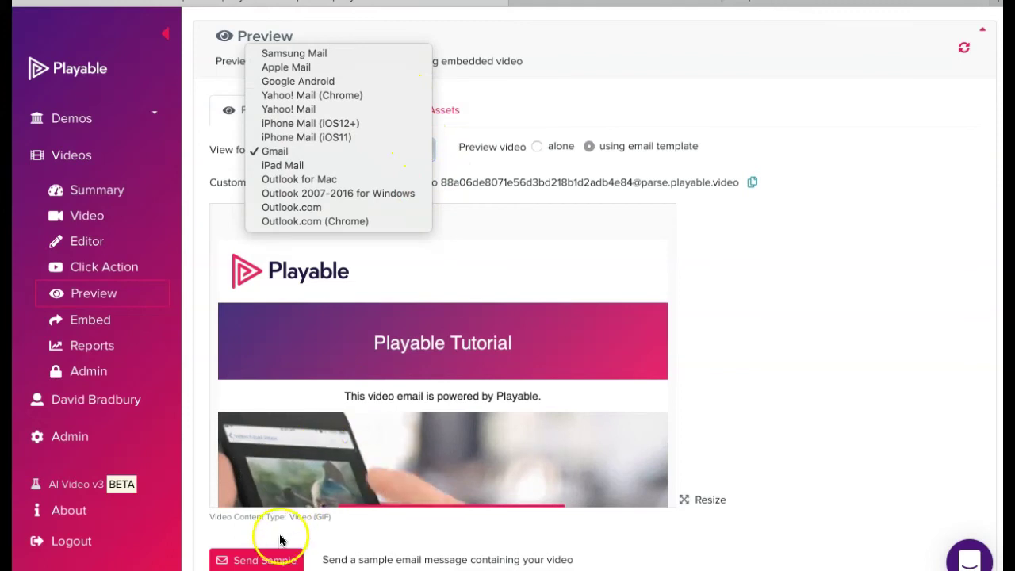
{"action": "left_click", "coordinate": [274, 560]}
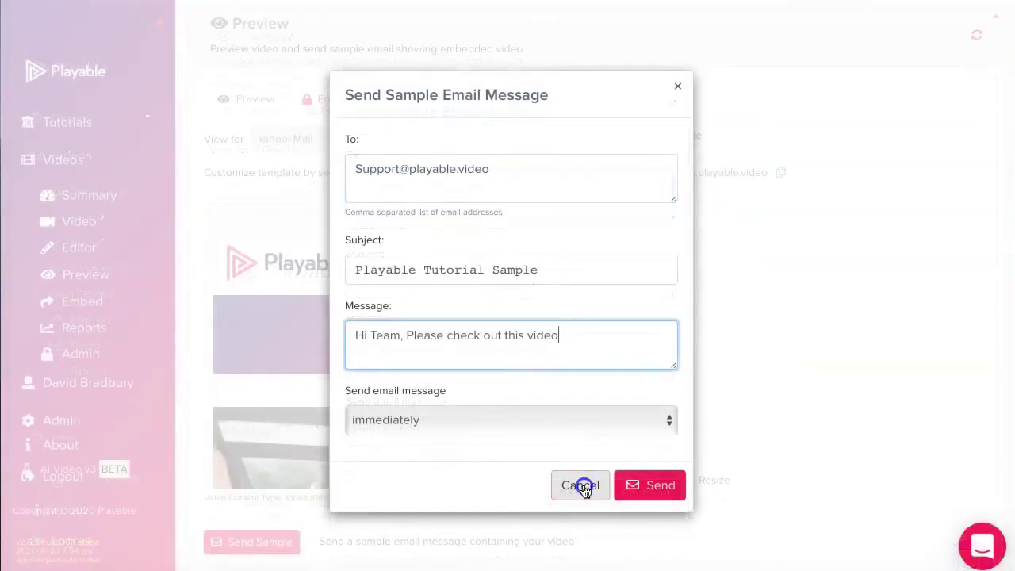
{"action": "left_click", "coordinate": [579, 486]}
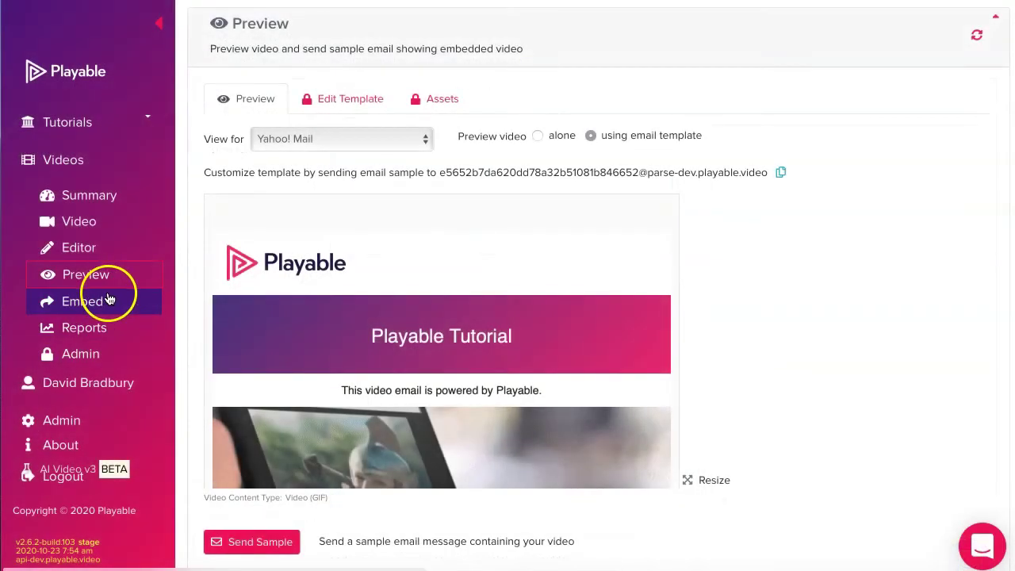
Step: Open the video's embed code with Active Campaign as the email provider and copy it to the clipboard
{"action": "left_click", "coordinate": [109, 299]}
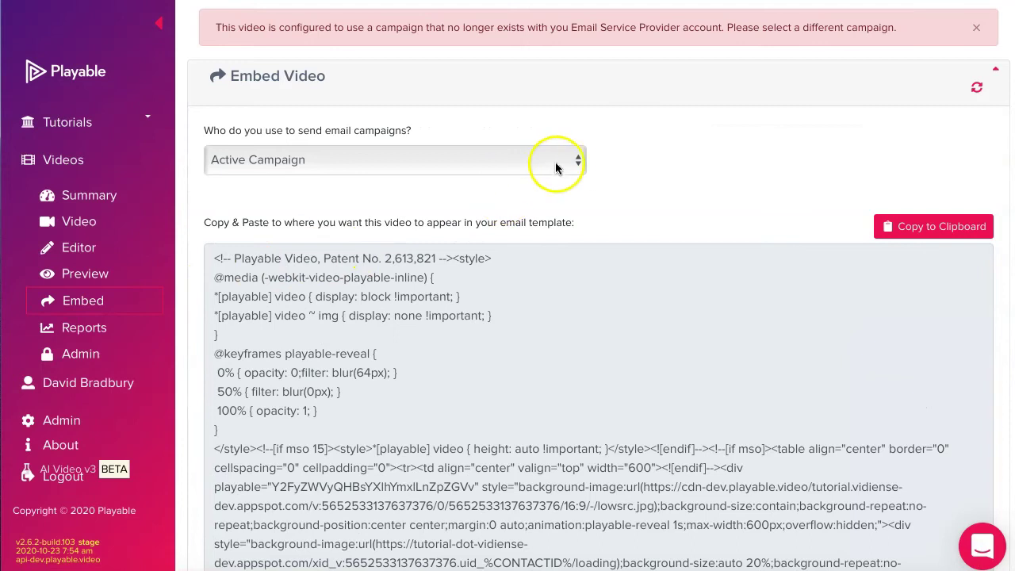
{"action": "left_click", "coordinate": [577, 160]}
{"action": "left_click", "coordinate": [451, 159]}
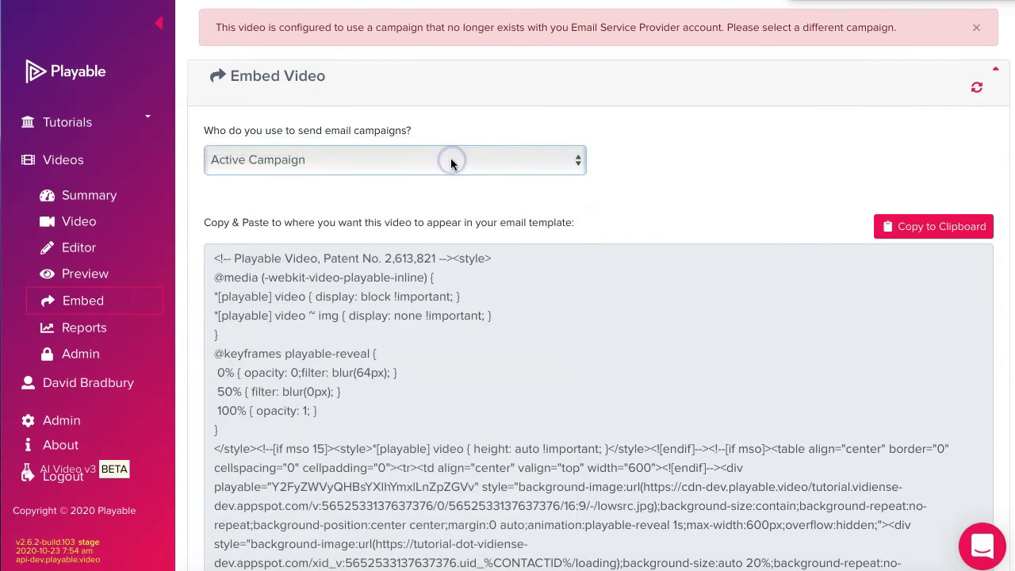
{"action": "left_click", "coordinate": [932, 228]}
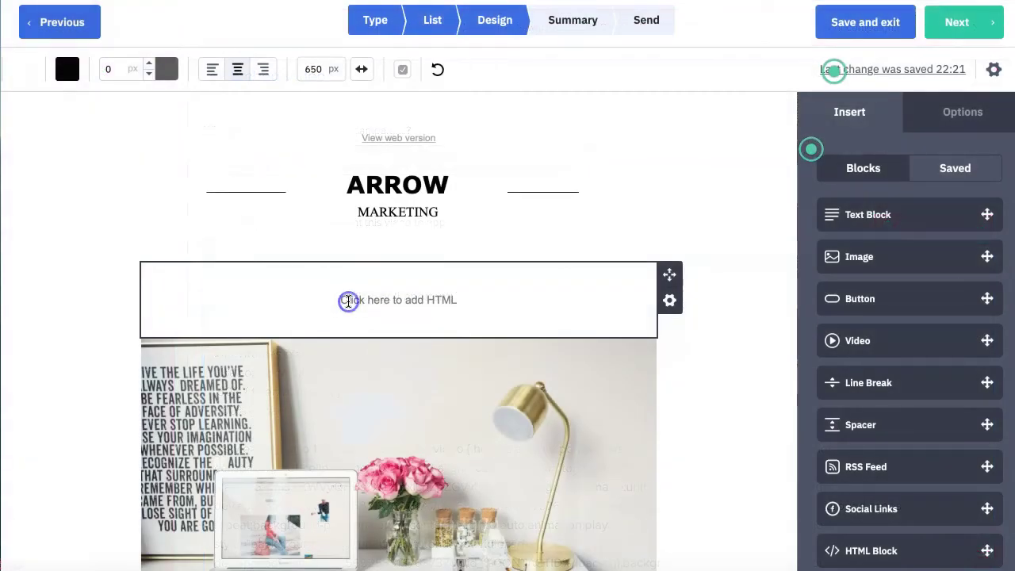
Step: Switch back to the email builder, paste the copied embed code into the empty HTML block and save it
{"action": "left_click", "coordinate": [348, 301]}
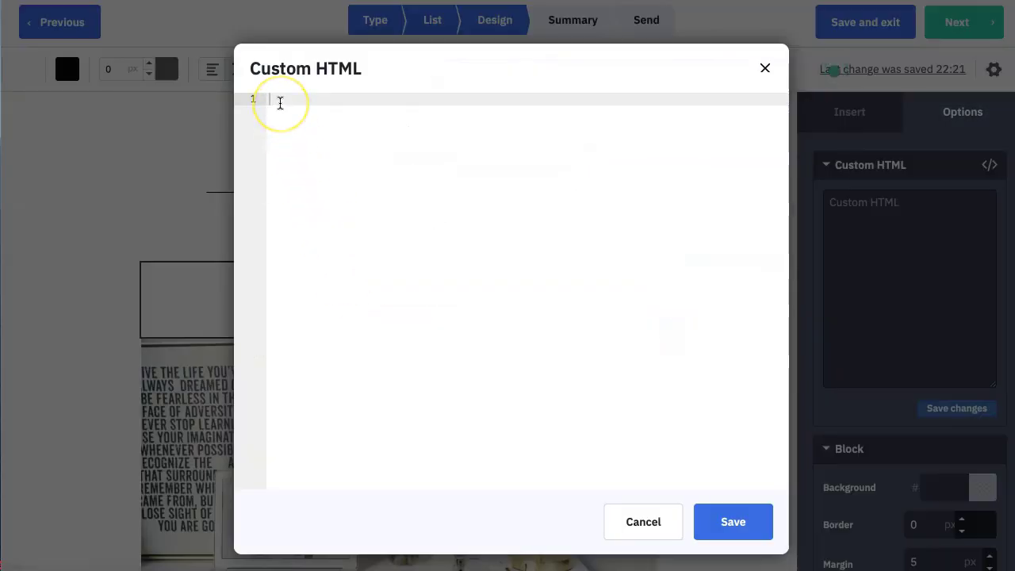
{"action": "key", "text": "ctrl+v"}
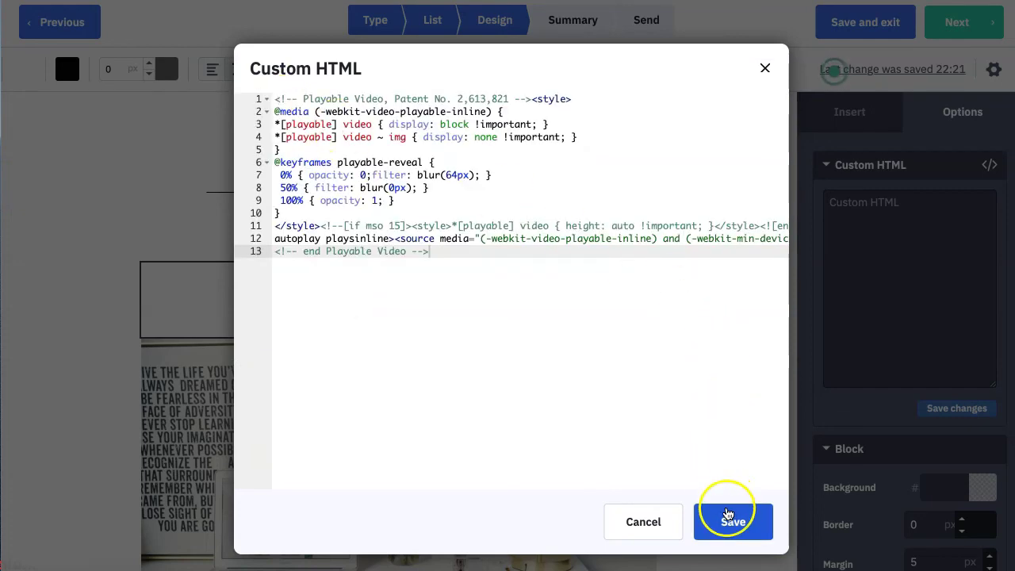
{"action": "left_click", "coordinate": [732, 522]}
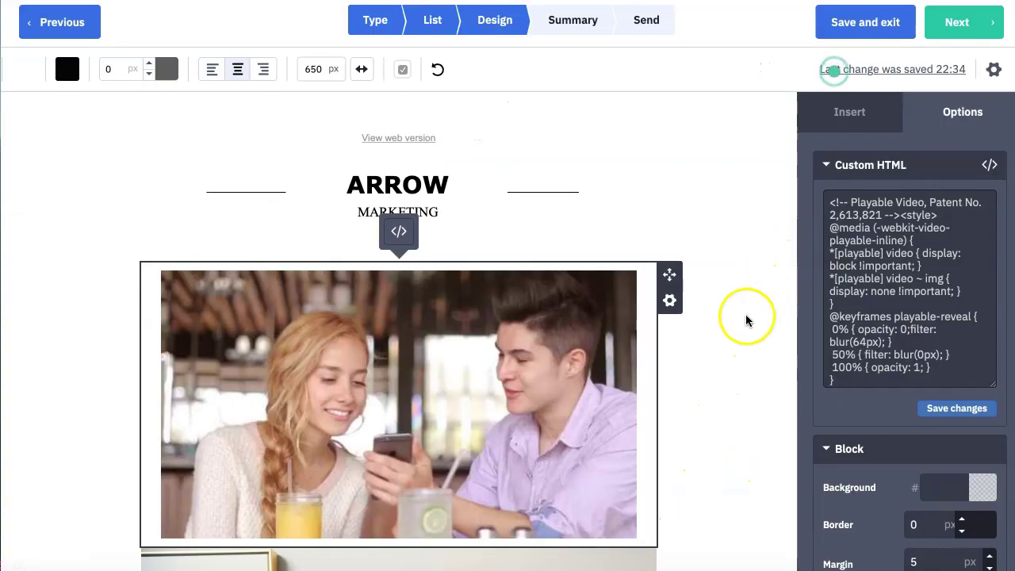
Step: Check the embedded video in the email layout, and save and exit the design
{"action": "scroll", "coordinate": [746, 320], "scroll_direction": "down", "scroll_amount": 3}
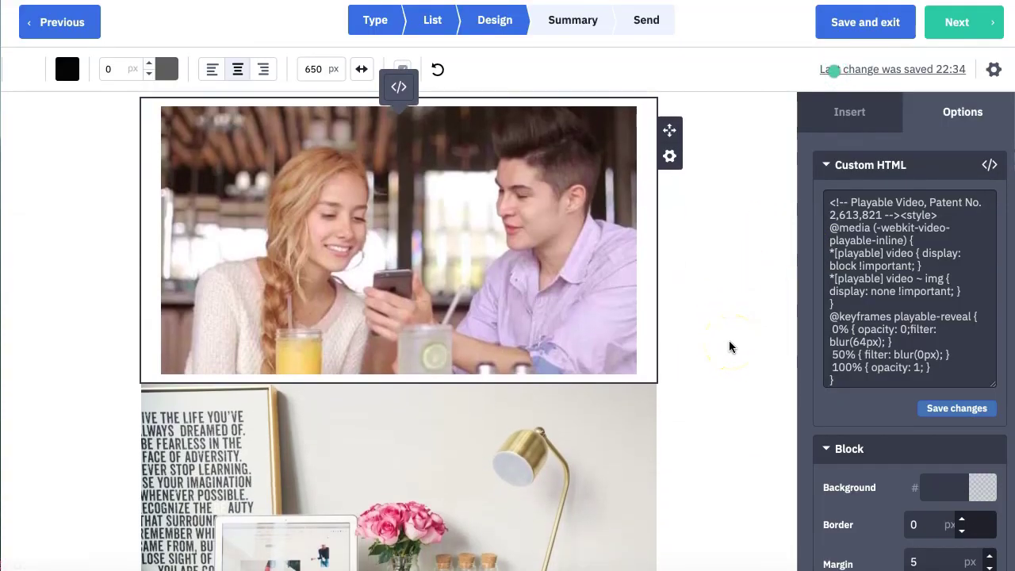
{"action": "scroll", "coordinate": [731, 347], "scroll_direction": "up", "scroll_amount": 1}
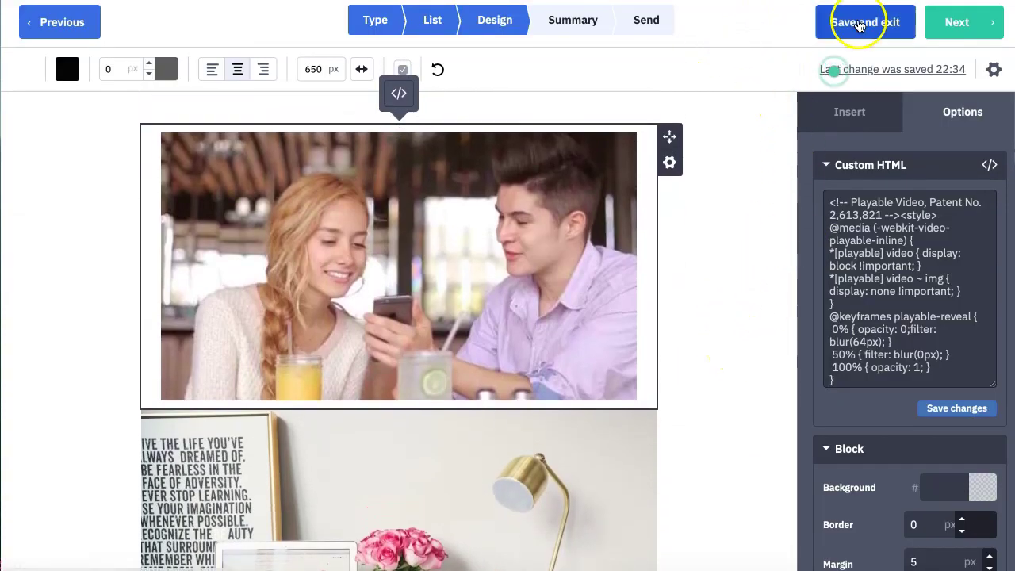
{"action": "left_click", "coordinate": [859, 25]}
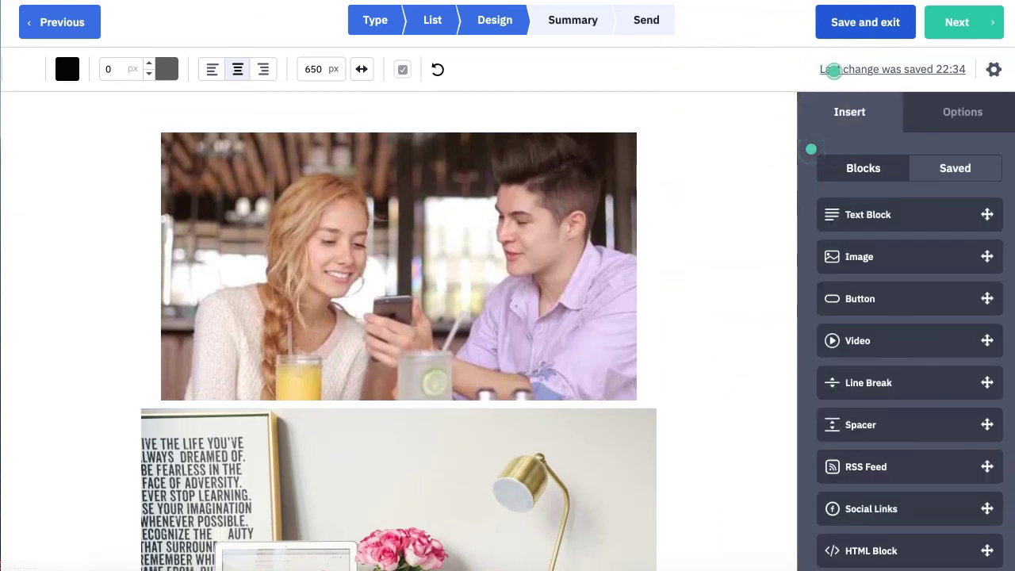